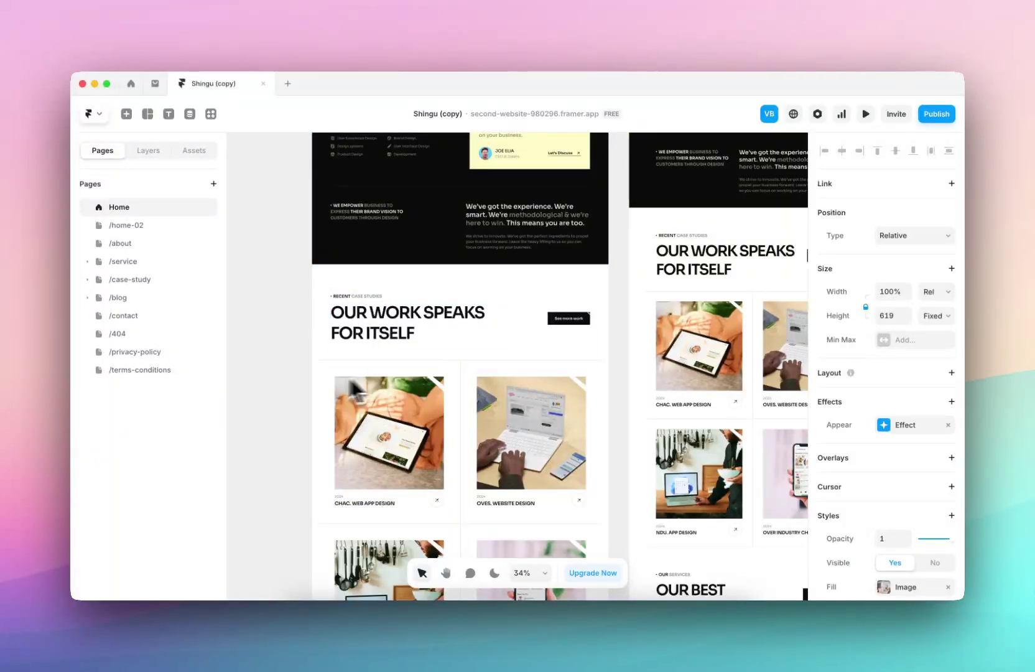
Scroll up and clear the current selection on the Framer canvas
scroll(350, 361, up, 5)
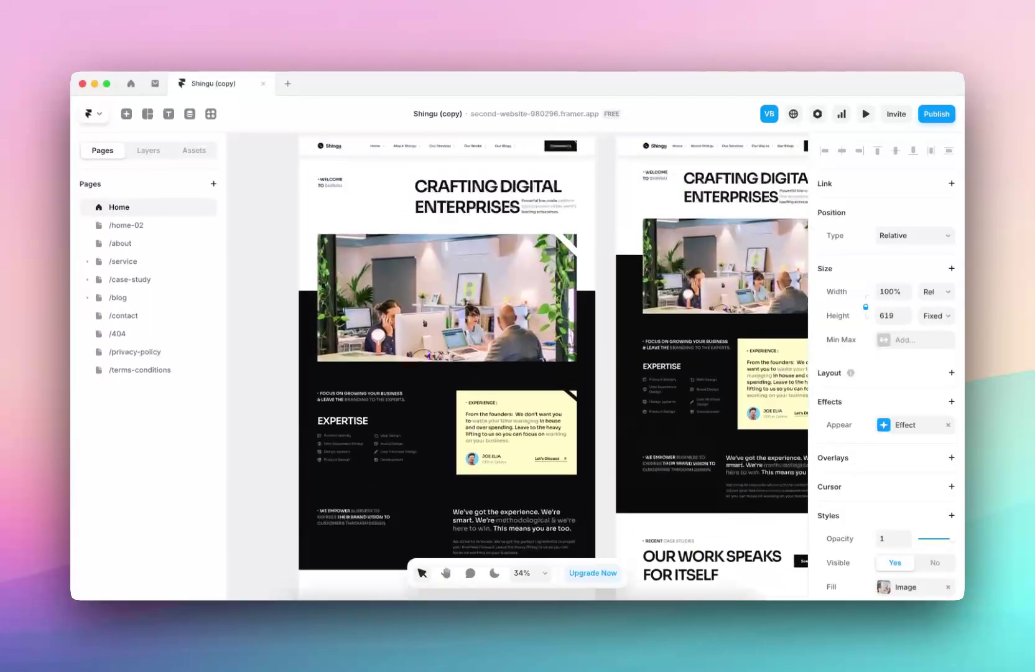
scroll(361, 311, up, 2)
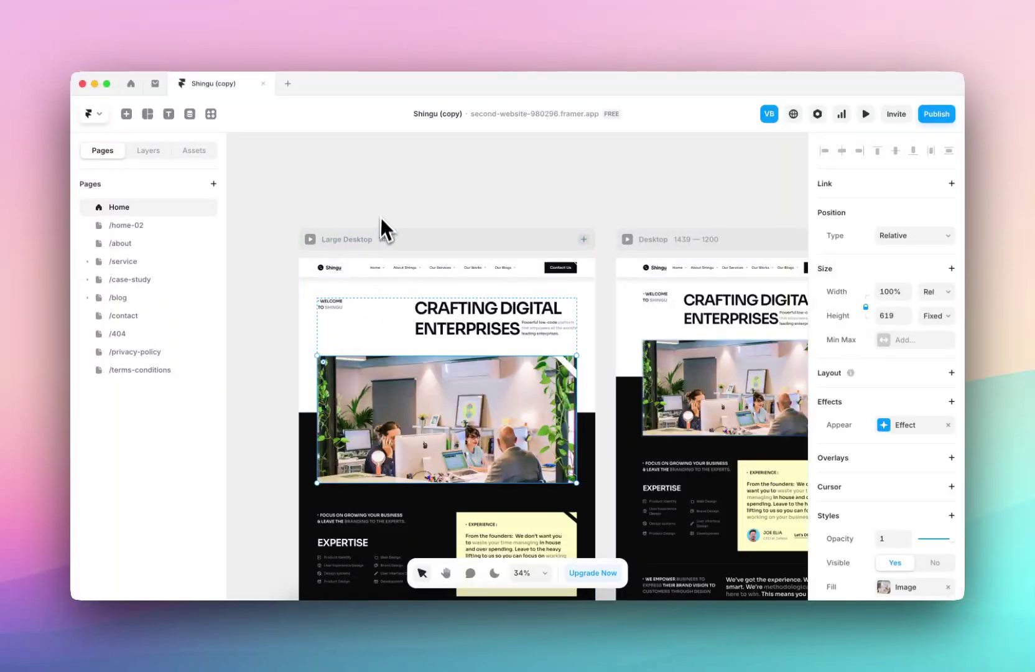
click(382, 214)
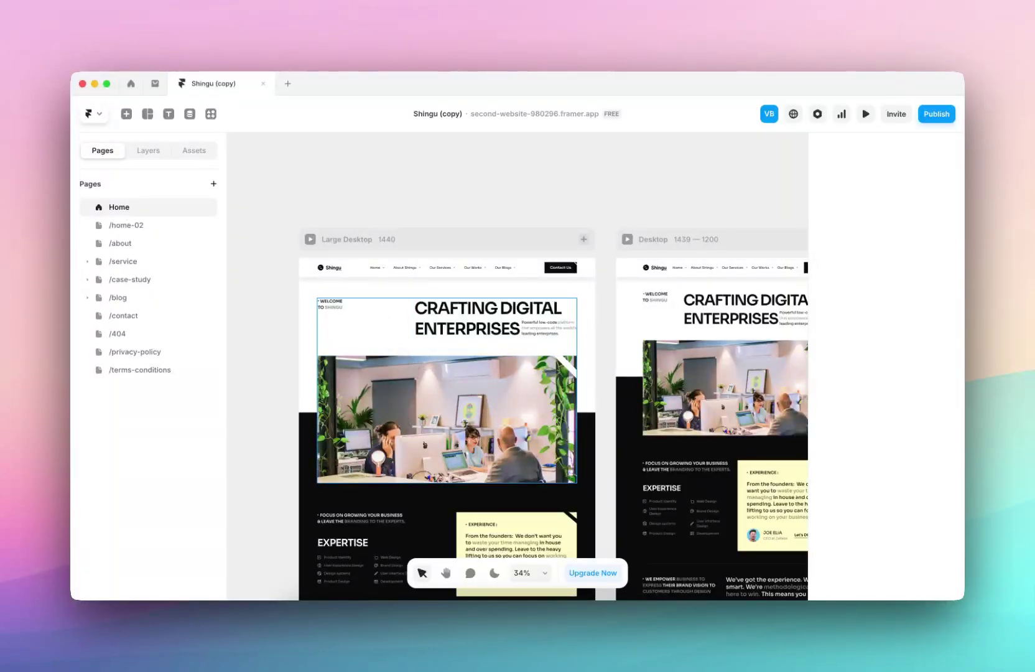
Visit the /blog page, then show /case-study with its OUR WORKS SPEAKS FOR ITSELF header
scroll(402, 351, down, 2)
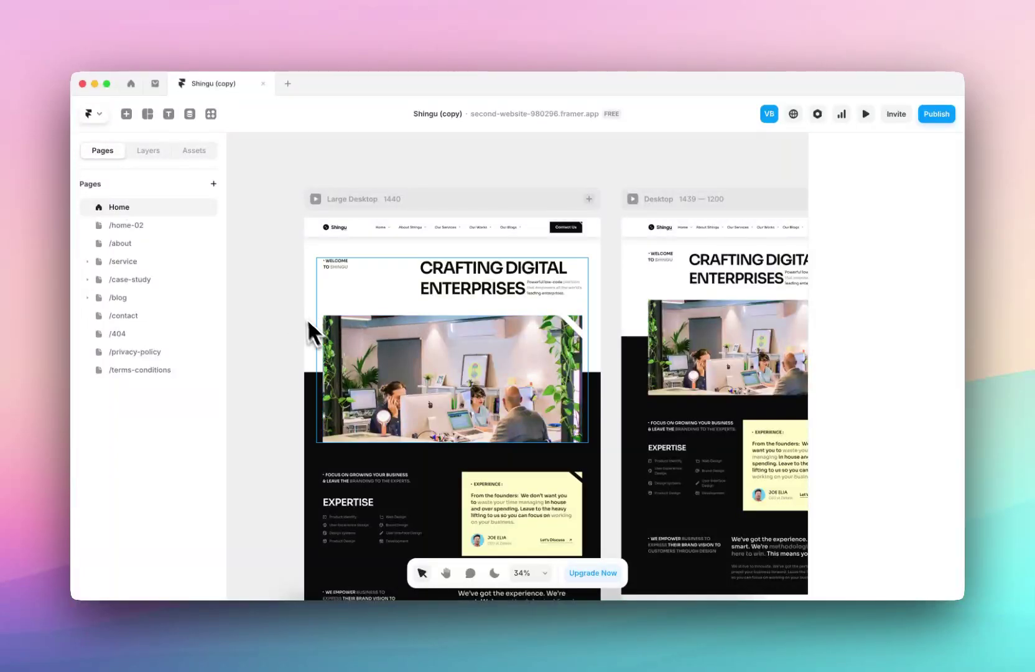
scroll(310, 320, down, 1)
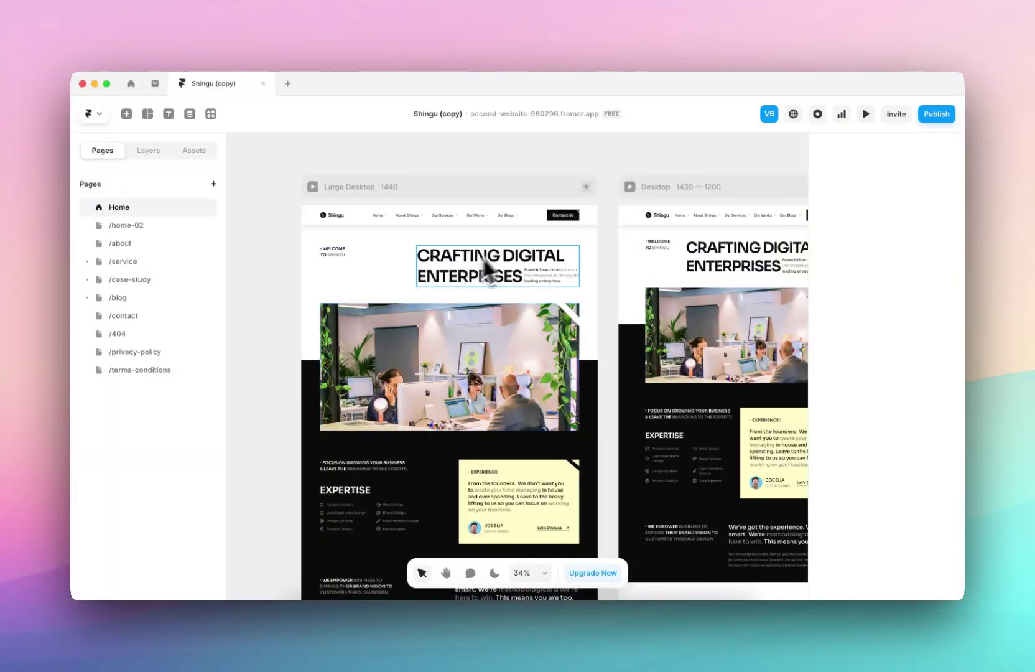
click(118, 297)
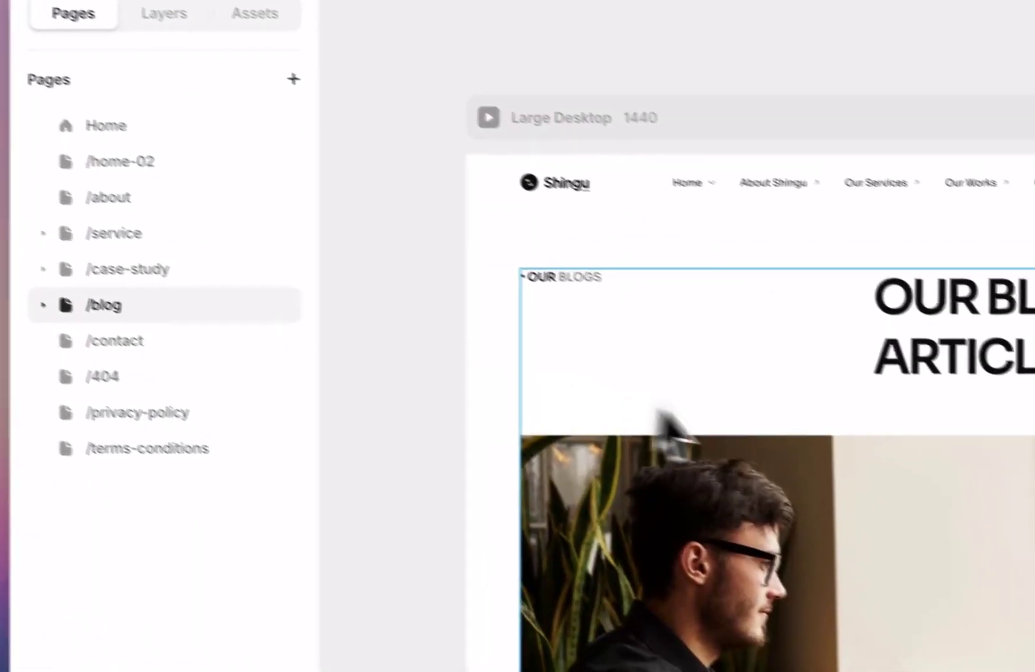
scroll(663, 421, down, 10)
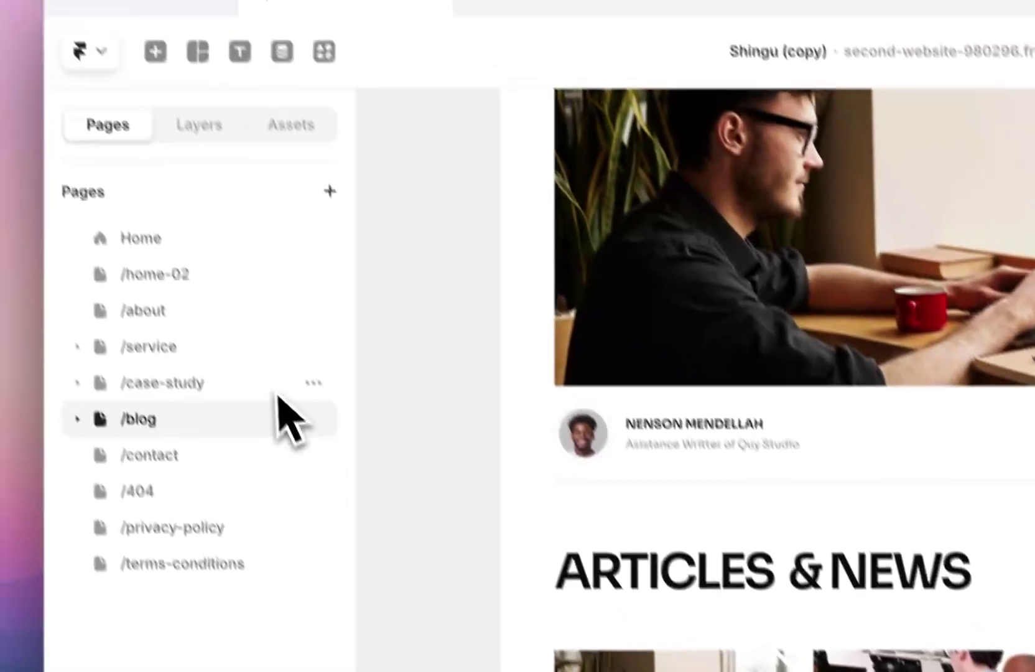
click(278, 384)
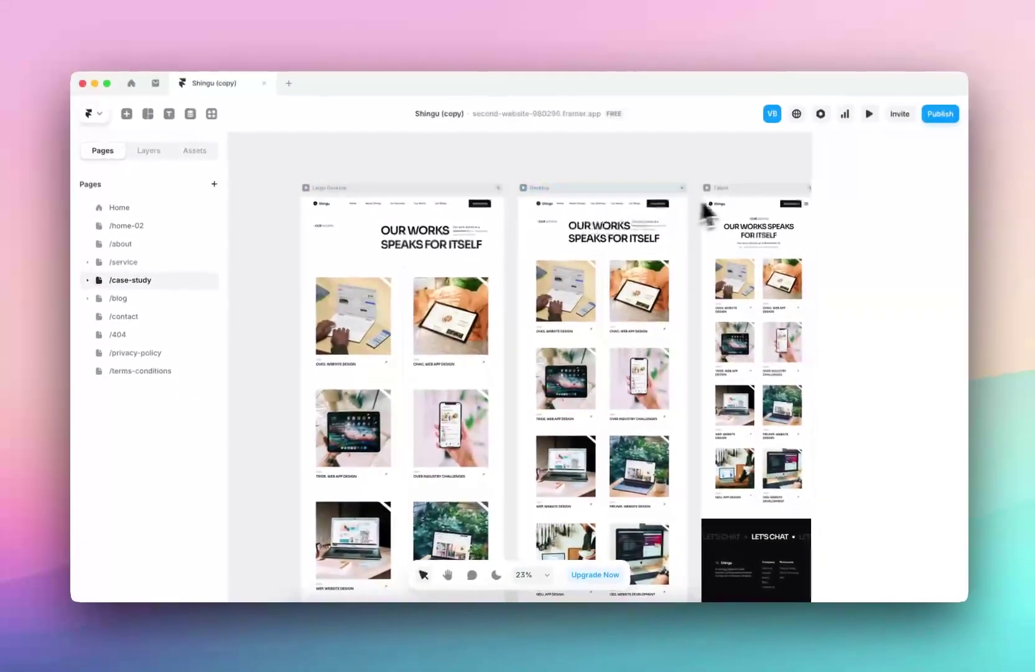
scroll(721, 209, right, 5)
scroll(645, 297, up, 10)
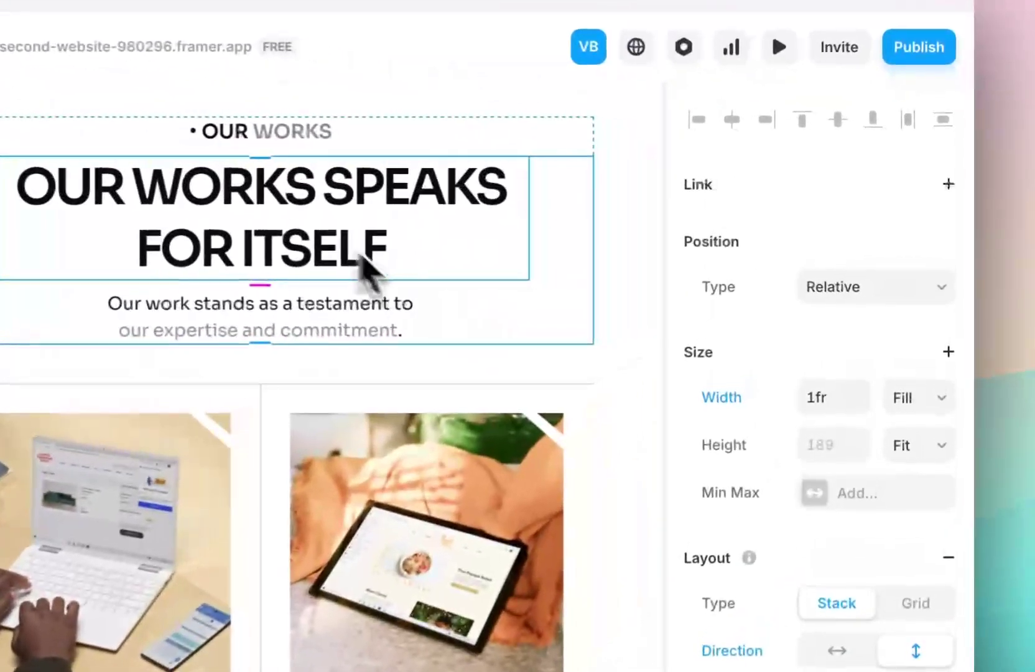
double_click(631, 215)
click(669, 225)
text(WRNFWOI)
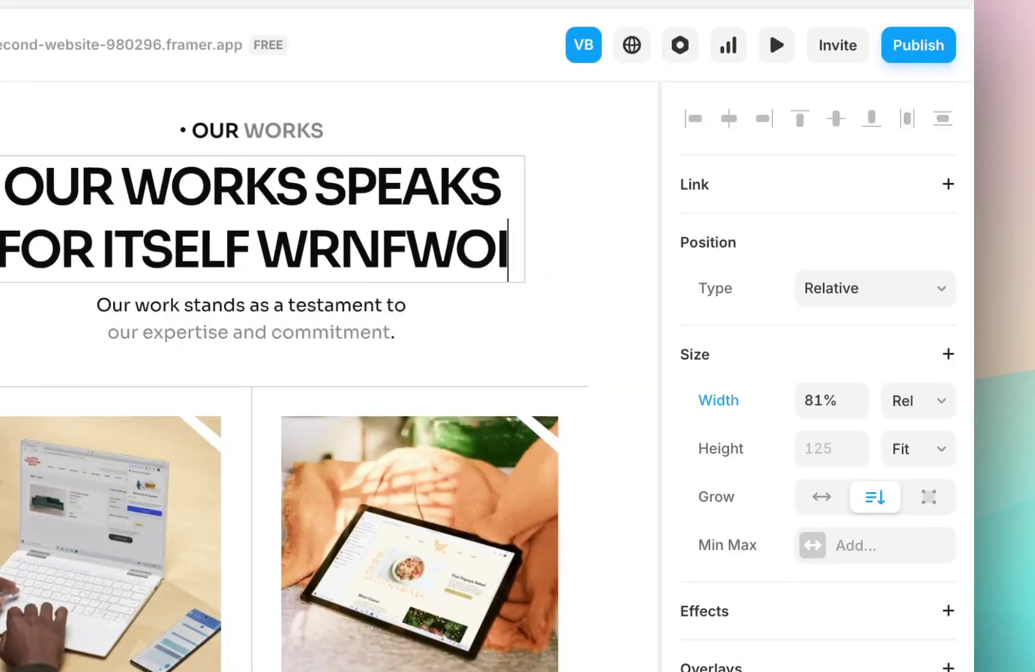
key(BackSpace)
key(BackSpace)
key(BackSpace)
key(BackSpace)
key(BackSpace)
key(BackSpace)
key(BackSpace)
key(BackSpace)
key(Escape)
key(Delete)
key(ctrl+z)
scroll(820, 566, down, 6)
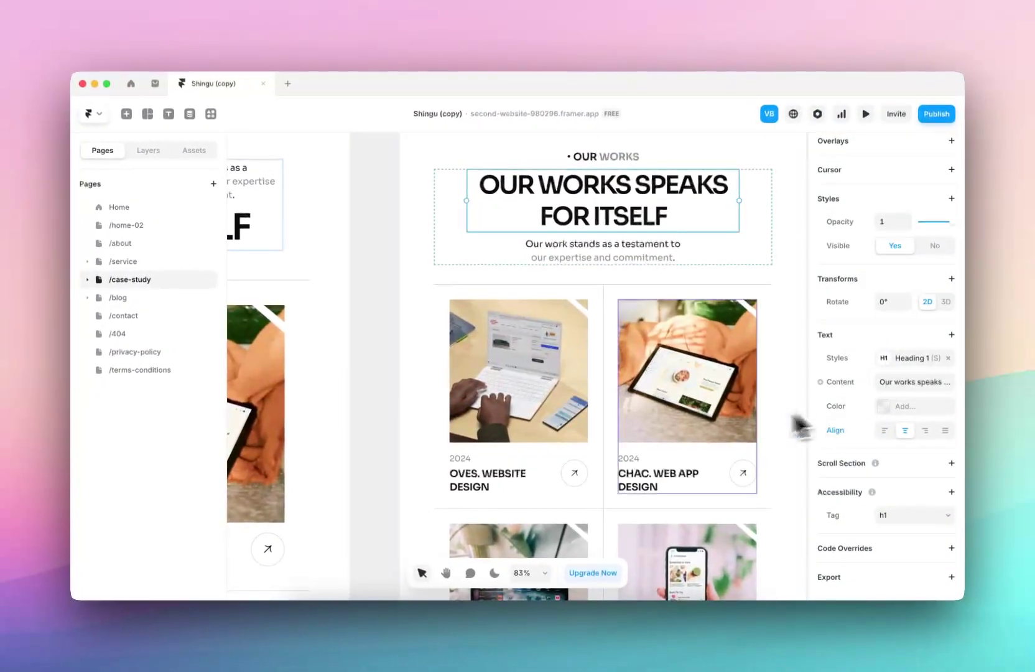
scroll(716, 277, up, 3)
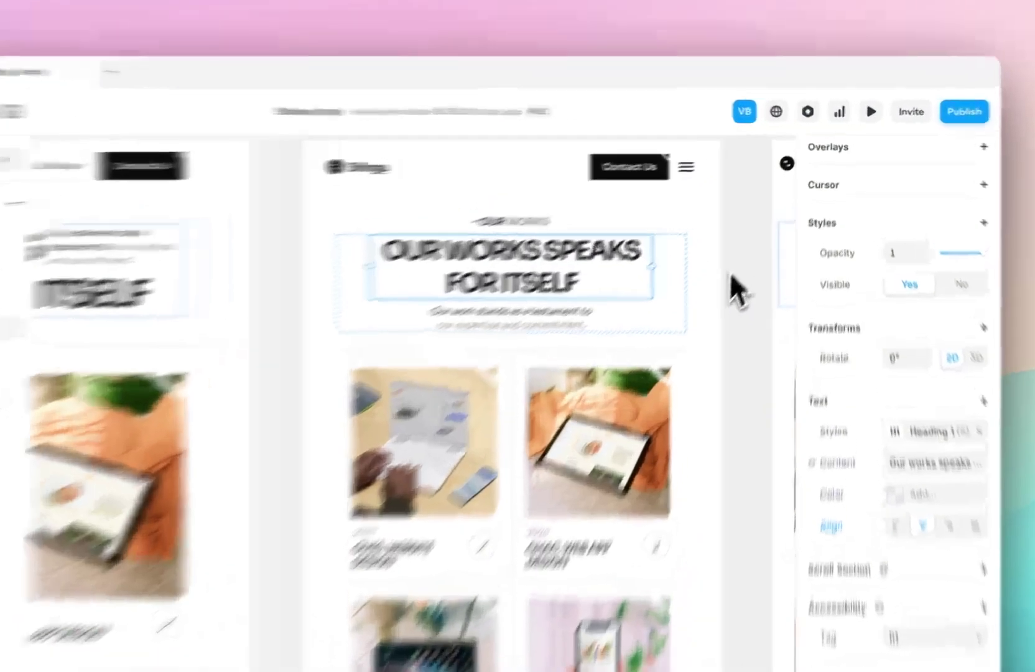
scroll(504, 547, right, 3)
scroll(504, 547, up, 2)
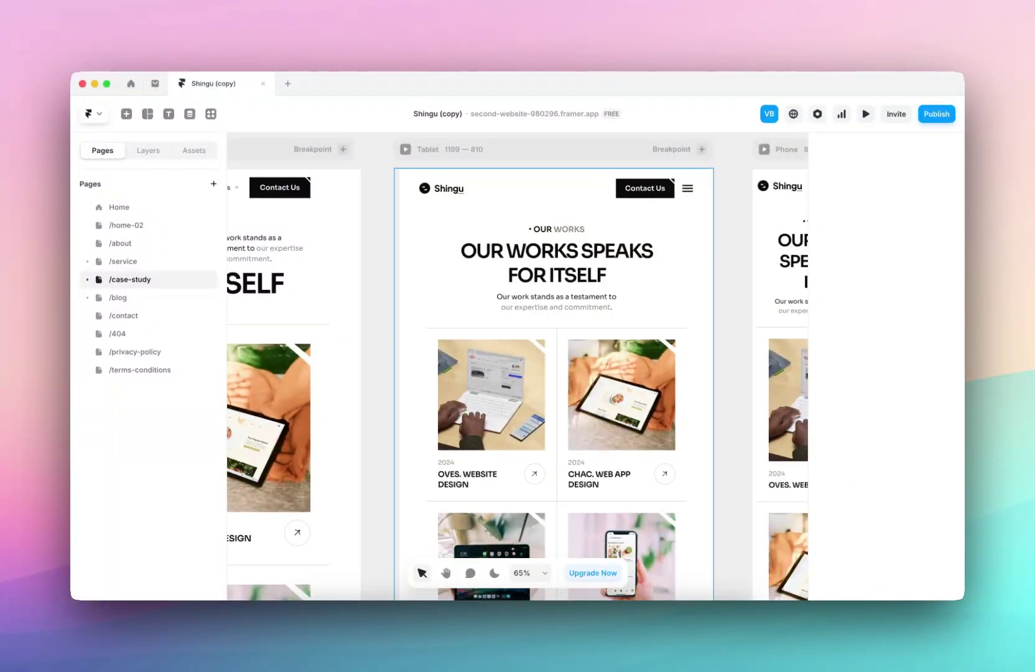
scroll(709, 233, down, 5)
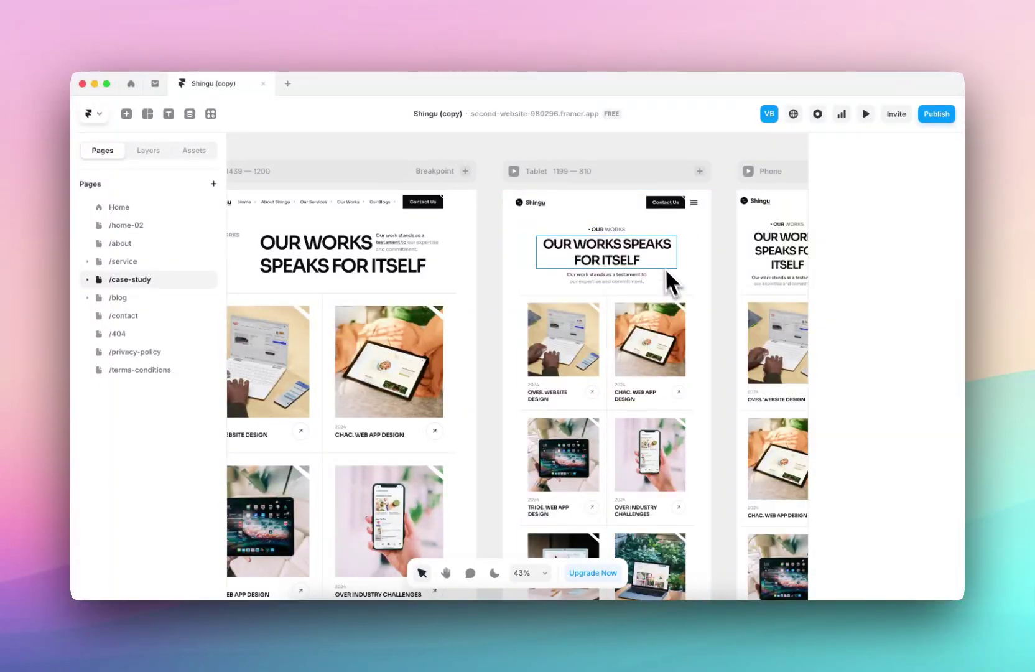
scroll(655, 413, right, 2)
click(511, 178)
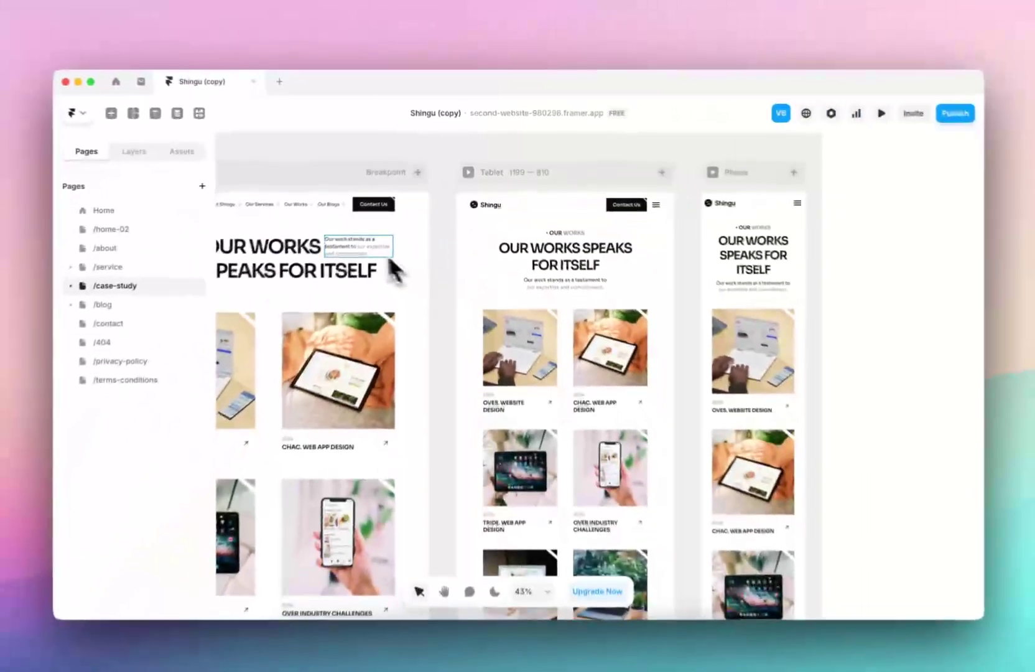
click(559, 295)
scroll(596, 273, left, 3)
scroll(548, 277, down, 5)
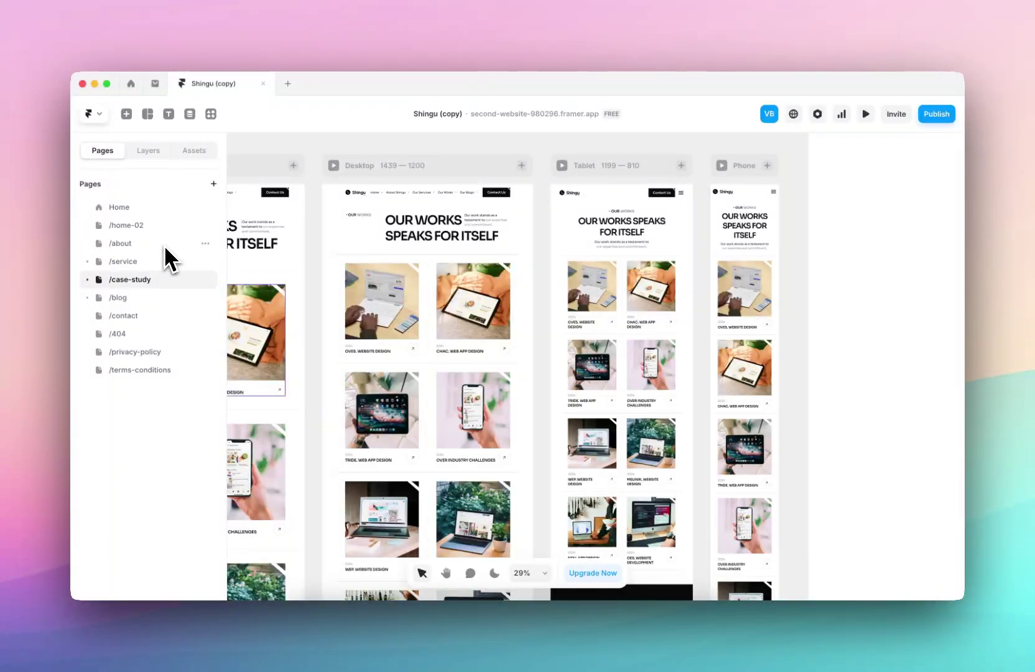
scroll(322, 294, down, 2)
scroll(321, 294, left, 2)
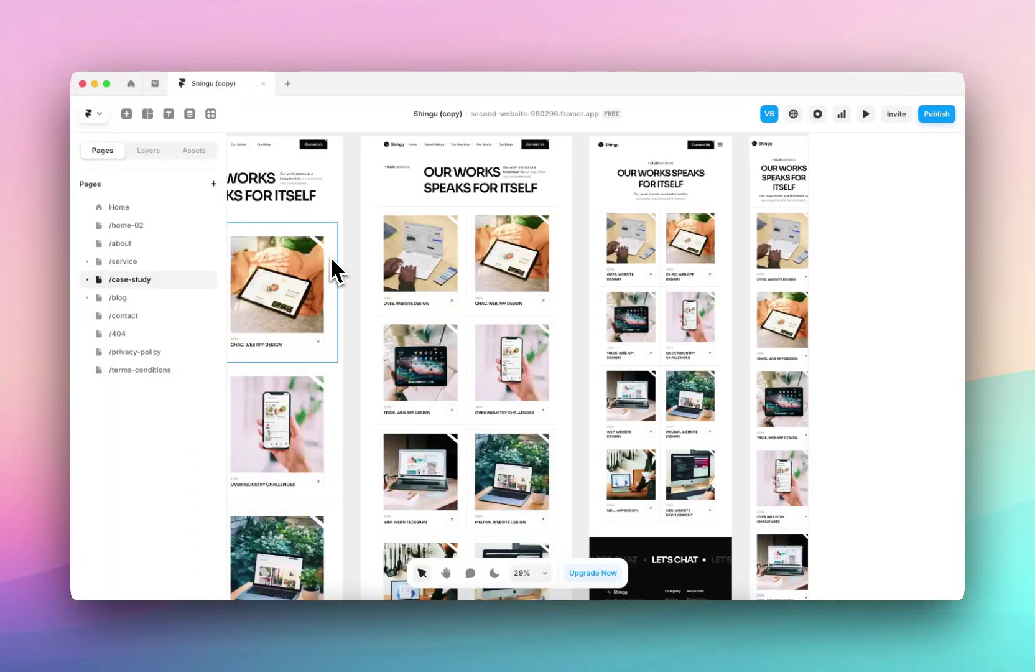
click(126, 114)
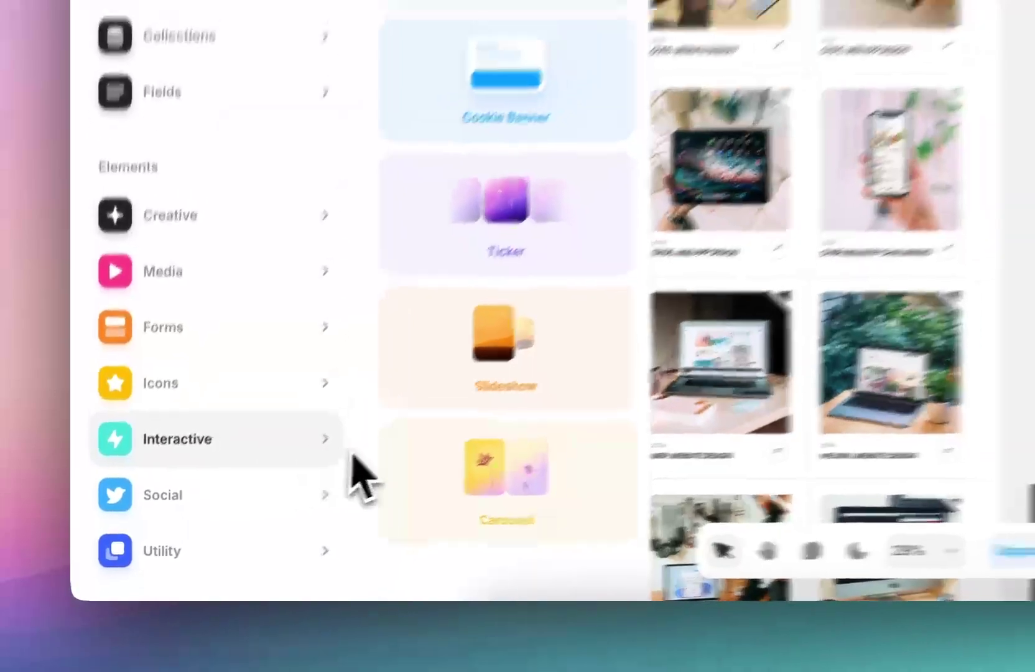
mouse_move(317, 550)
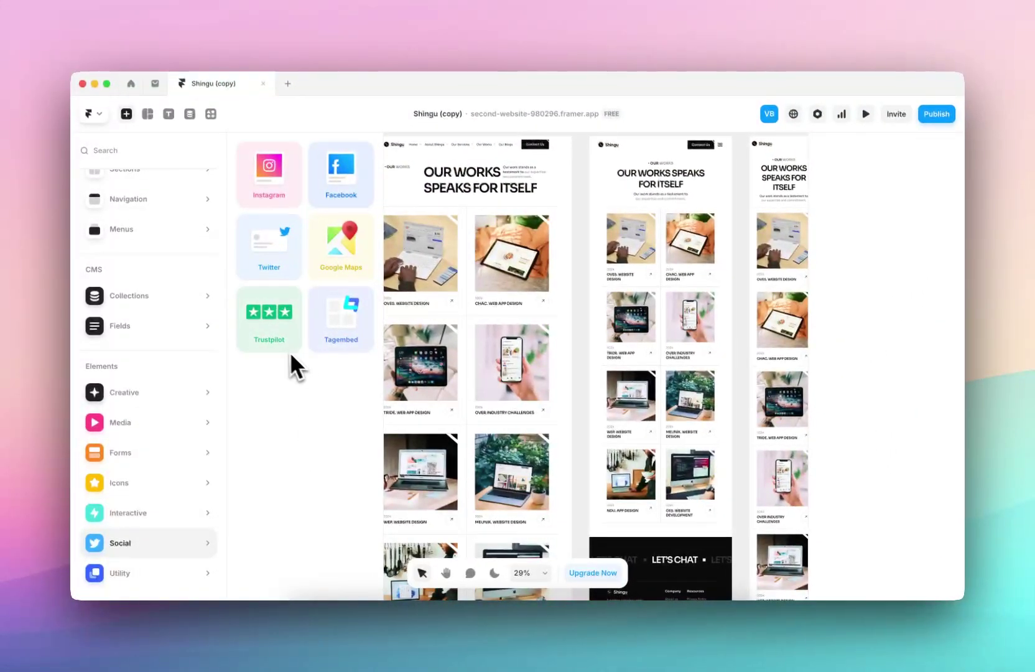
mouse_move(140, 568)
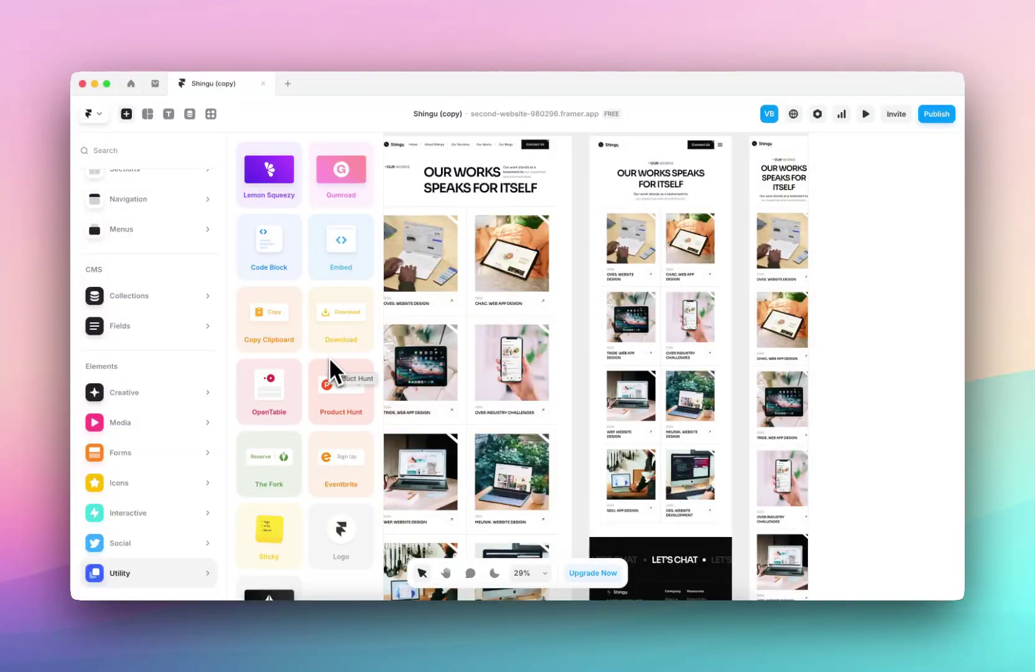
scroll(330, 372, down, 1)
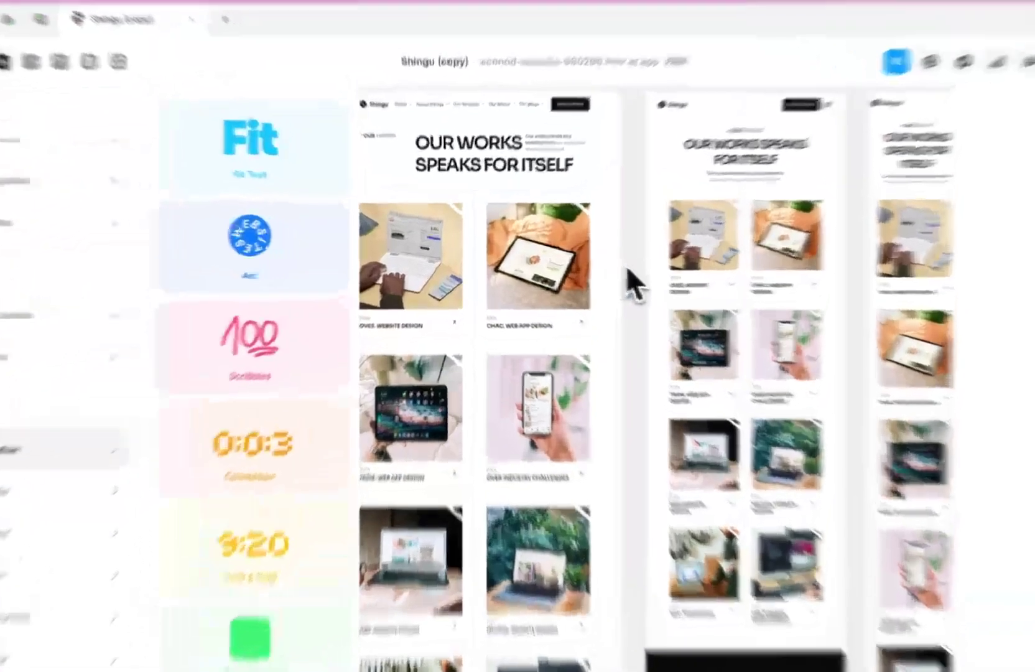
click(580, 248)
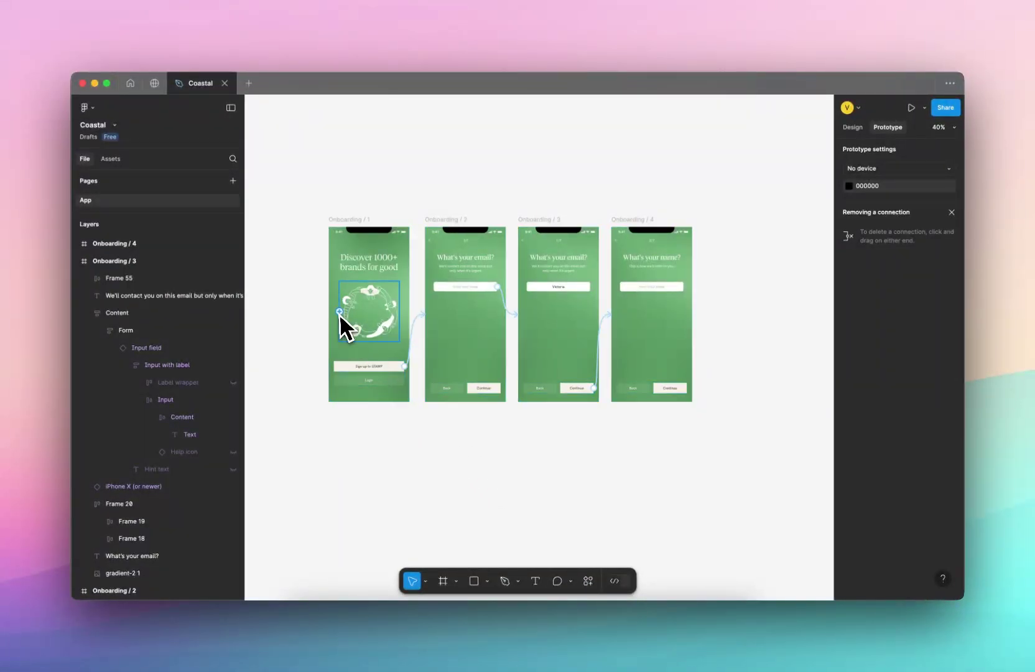
Select all four Coastal onboarding frames, show Design properties, then select Onboarding / 1
key(super+a)
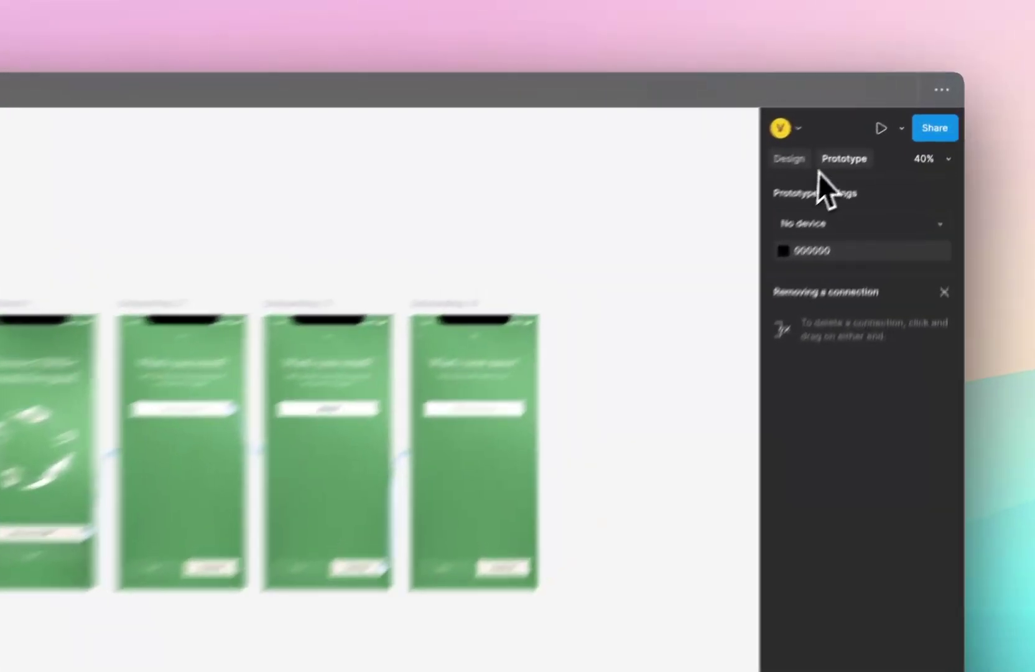
click(853, 126)
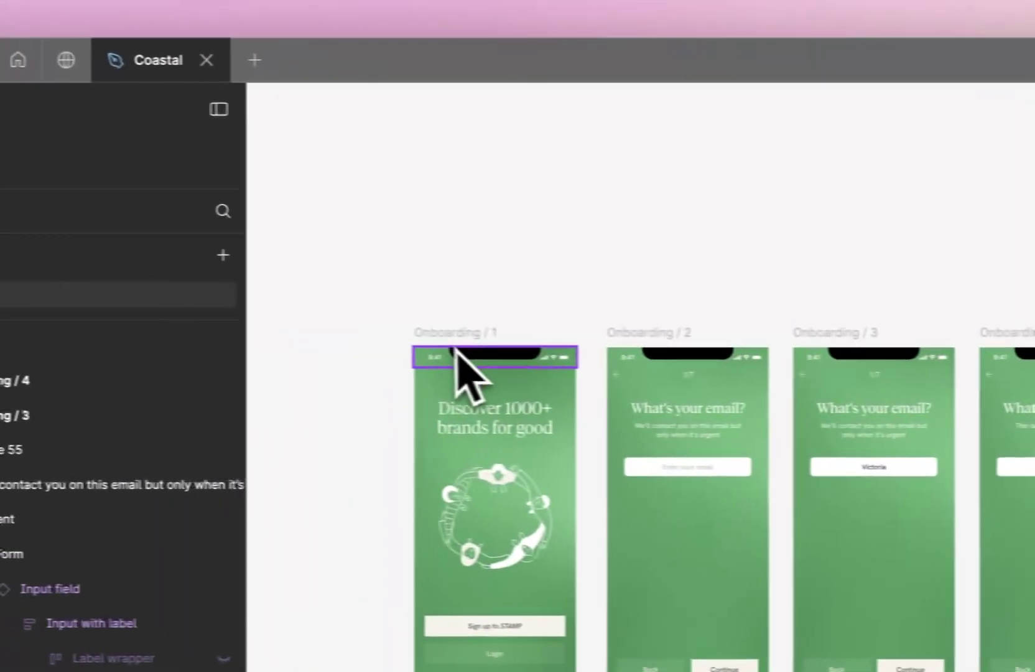
click(186, 322)
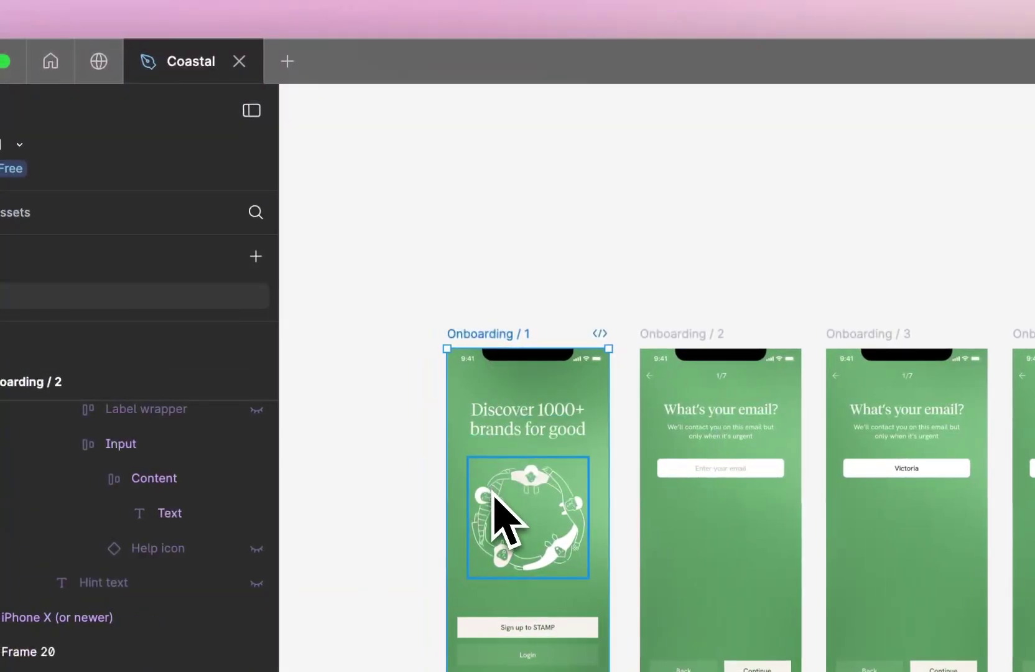
scroll(188, 511, up, 5)
scroll(489, 510, down, 5)
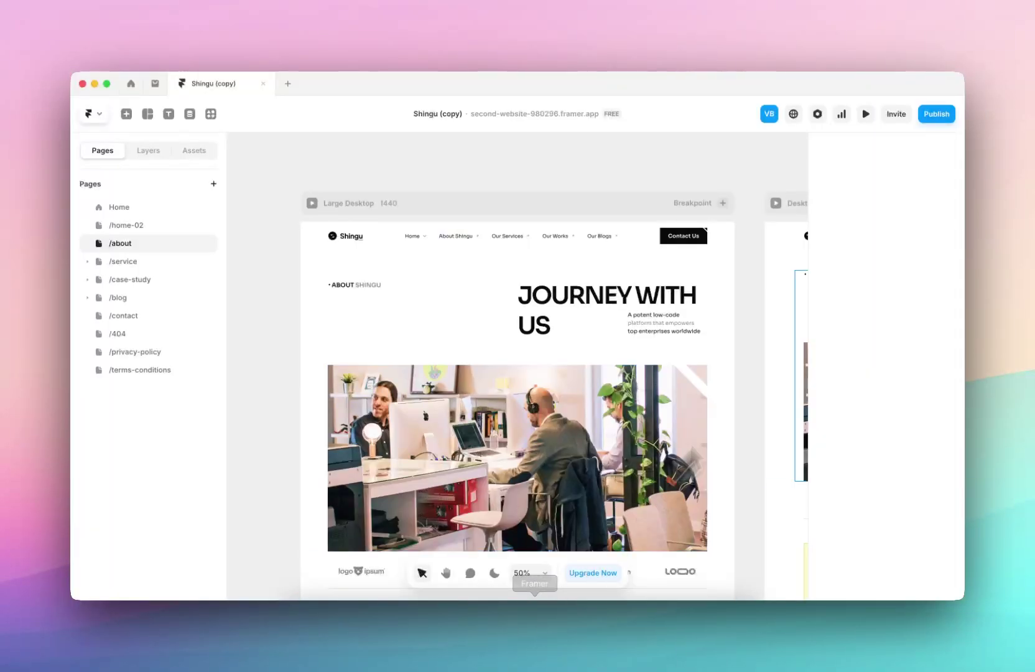
Select the ABOUT SHINGU / JOURNEY WITH US title block in the Layers tree, then bring up Figma
click(441, 297)
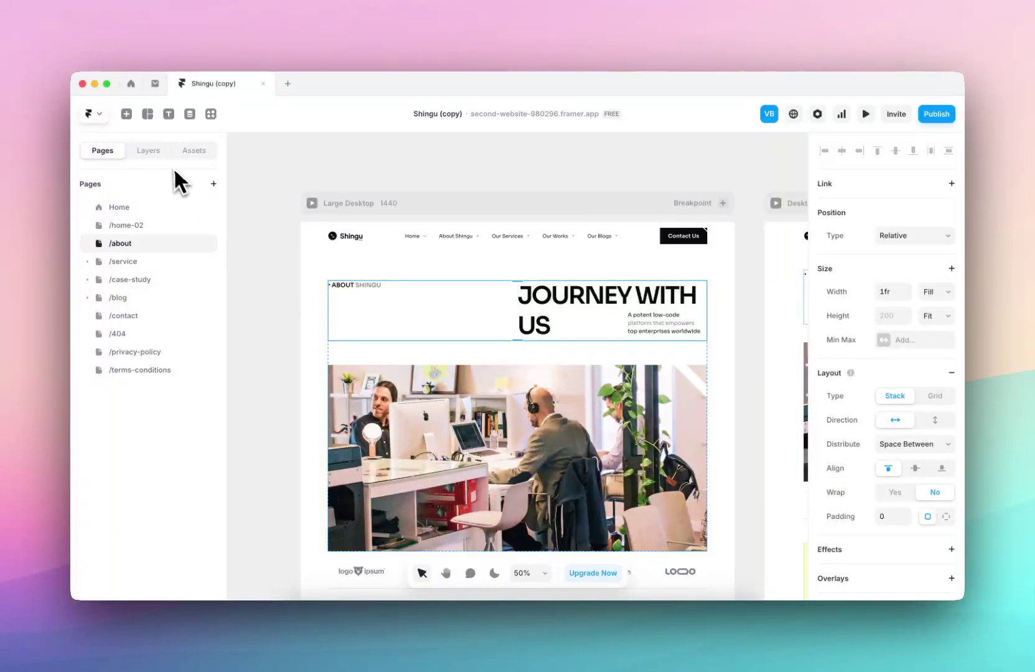
click(148, 150)
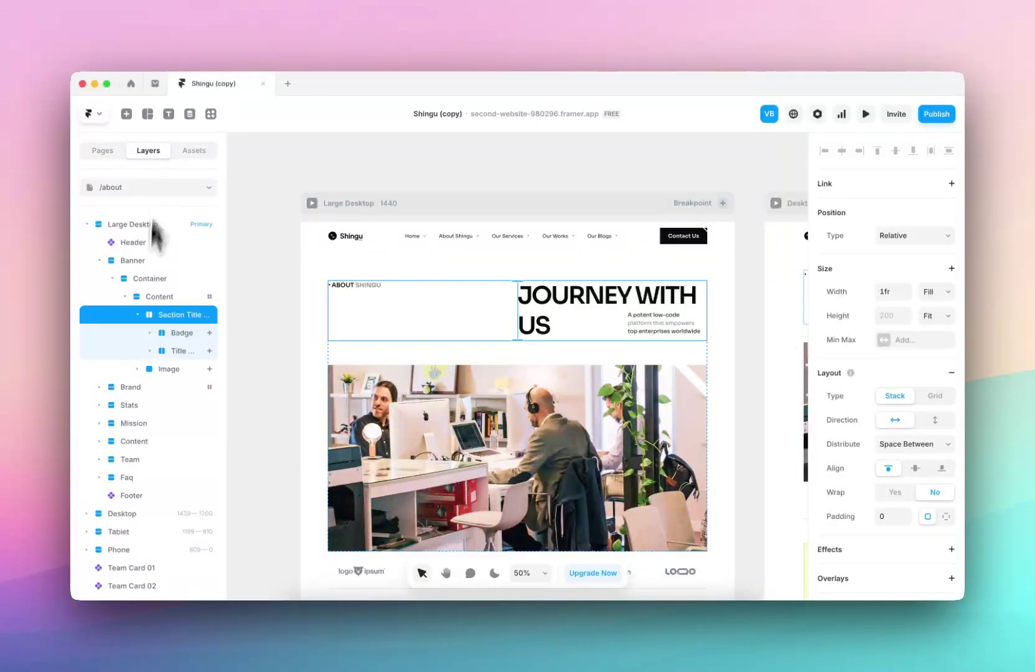
click(495, 619)
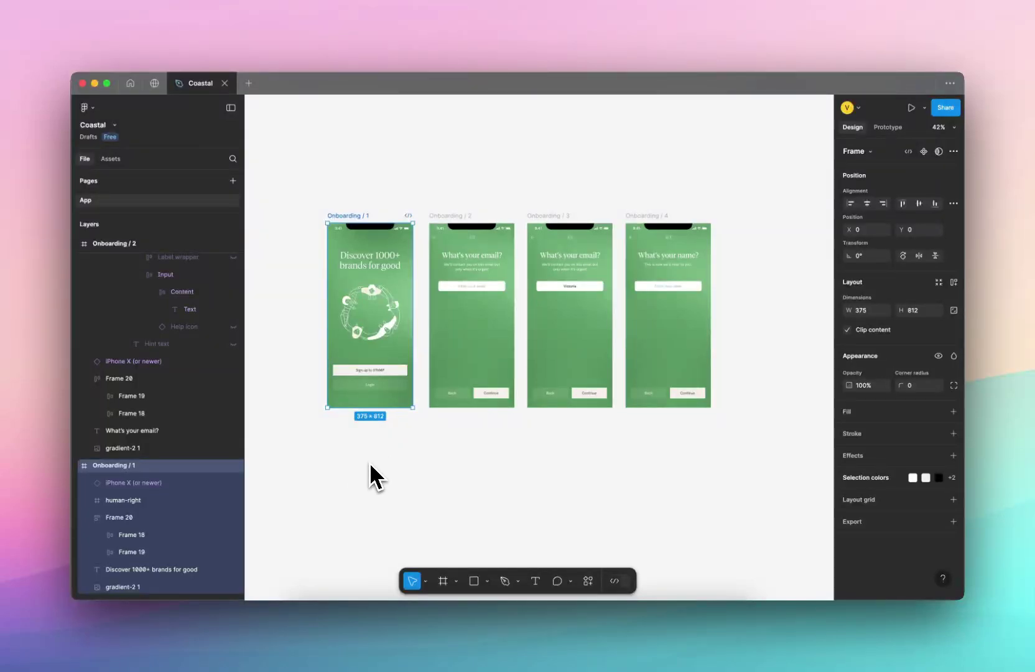
Clear the frame selection and select the Onboarding / 1 frame to present
click(389, 460)
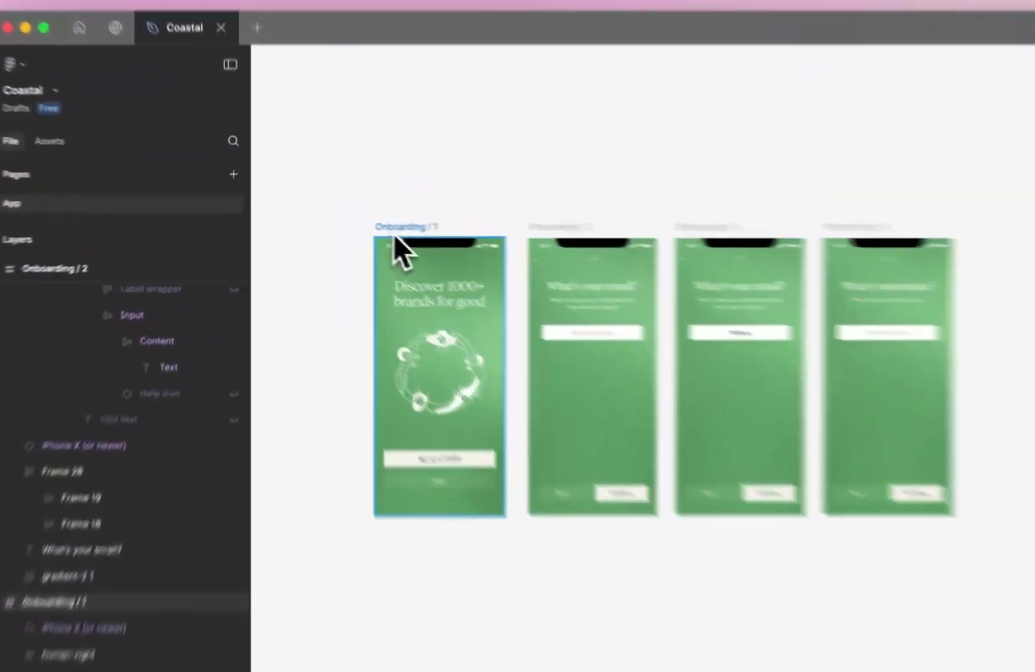
click(336, 217)
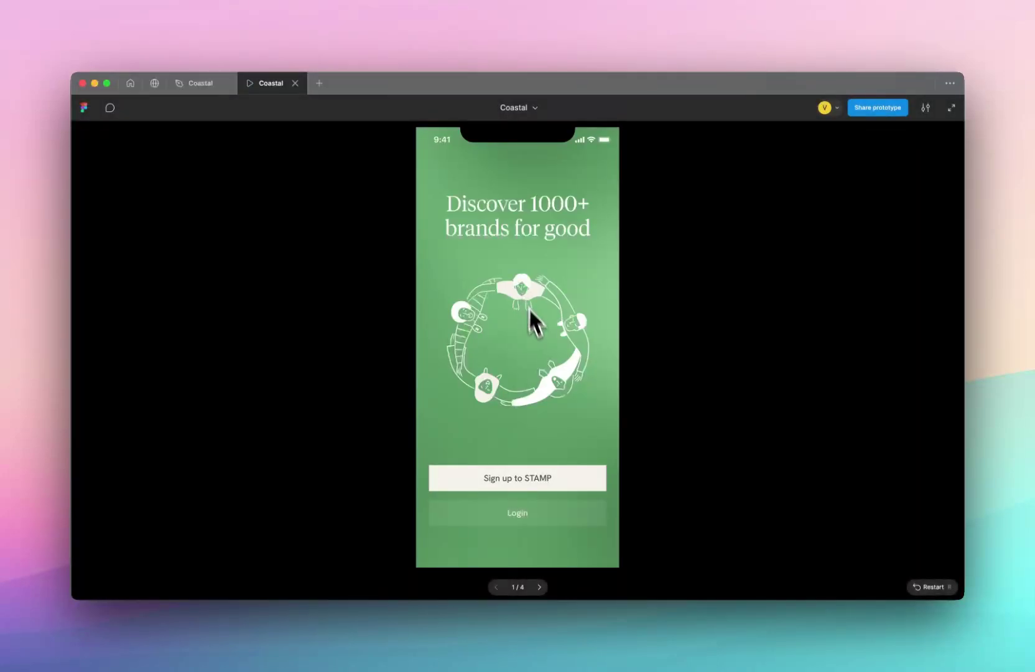
Step the prototype past Login and the email field to What's your name?, then close it
click(563, 506)
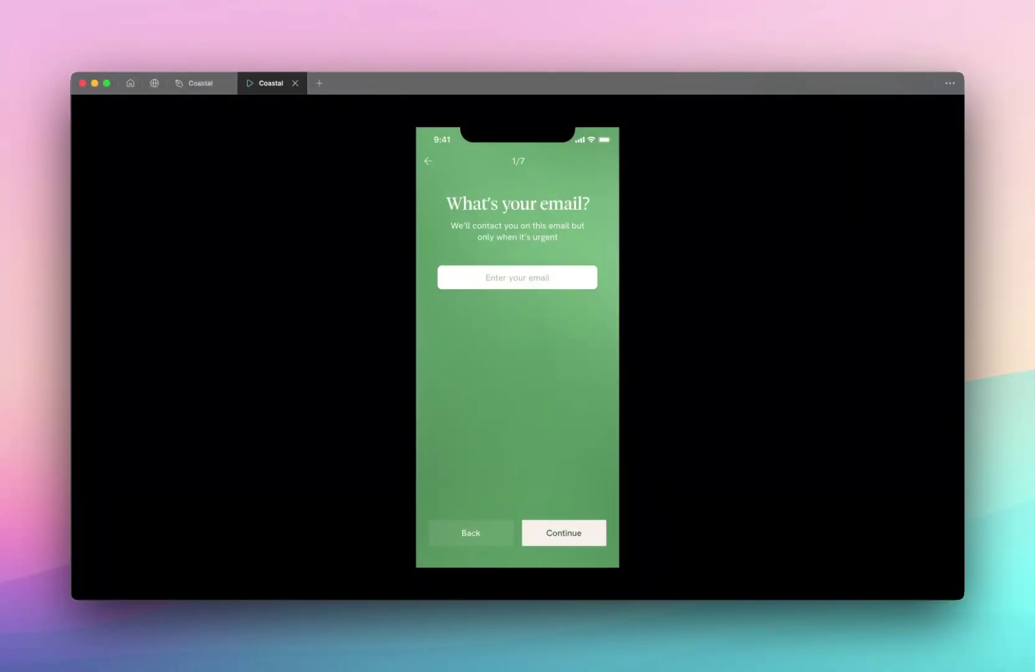
click(517, 276)
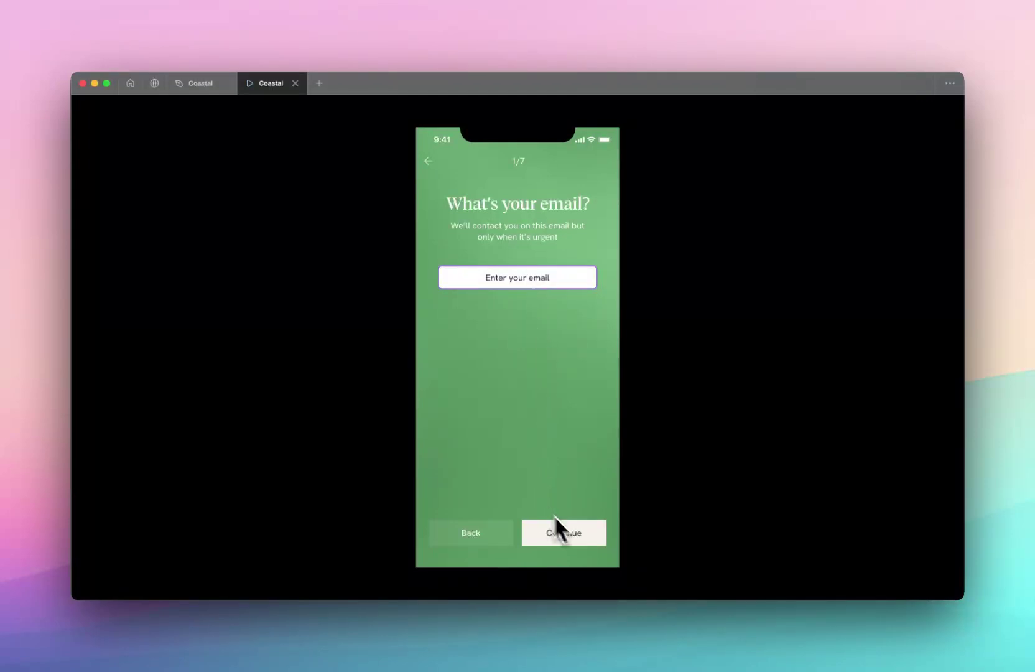
click(559, 529)
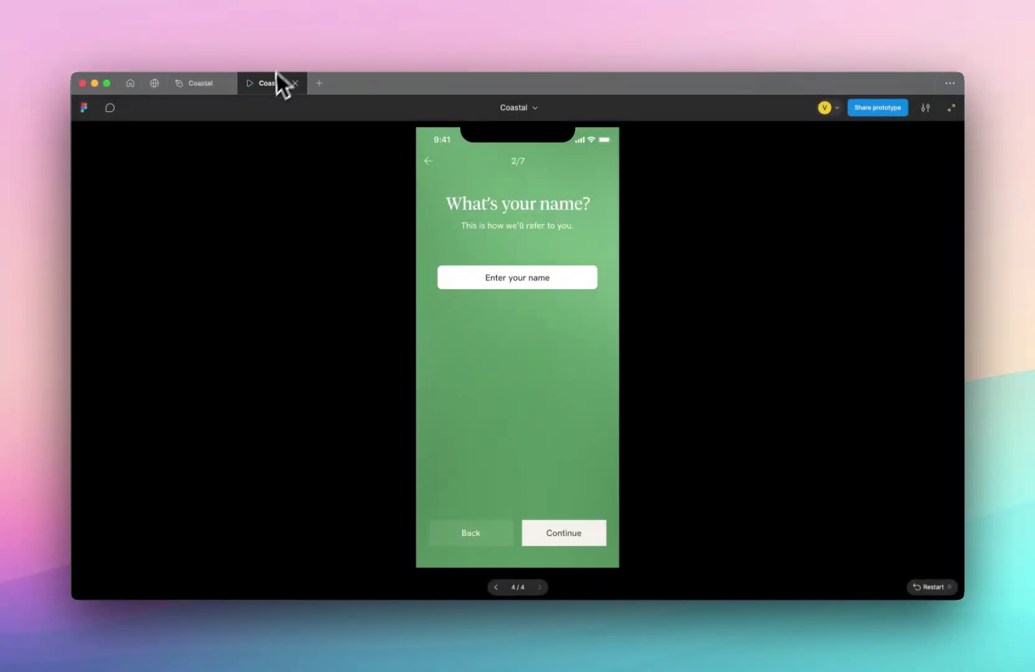
click(295, 83)
click(305, 102)
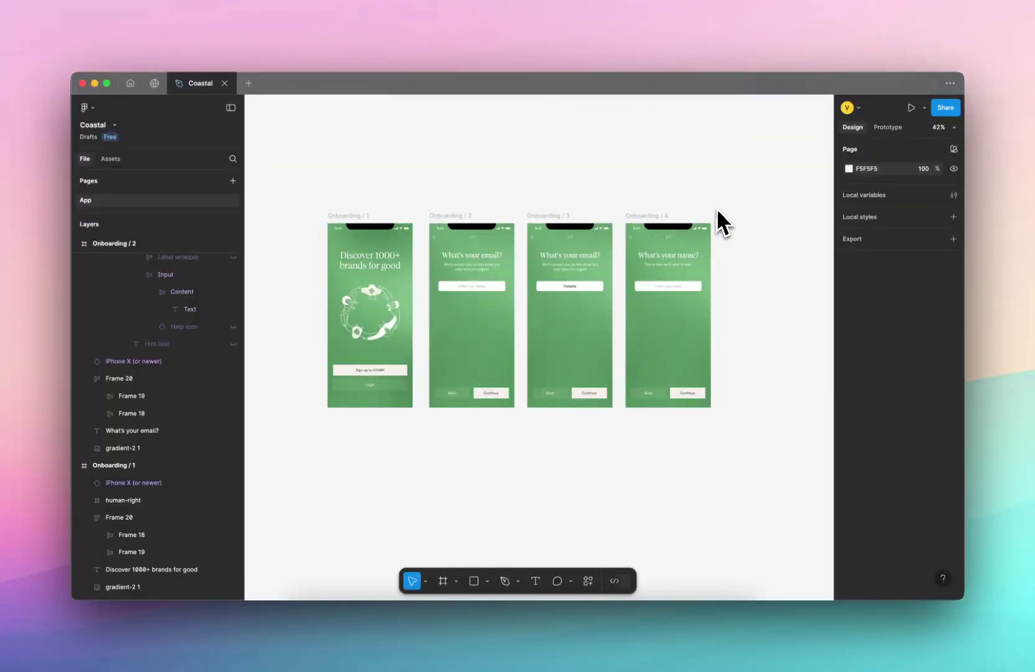
Mark Onboarding / 1 as ready for dev and switch the Coastal file into Dev Mode
click(352, 215)
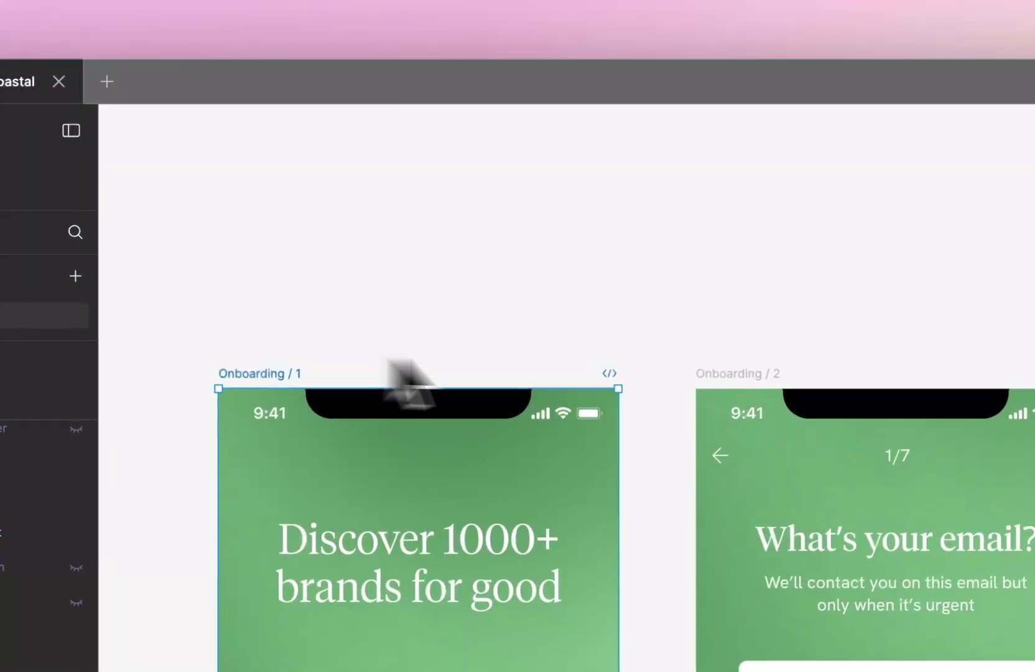
click(611, 372)
scroll(678, 373, down, 3)
scroll(678, 374, left, 2)
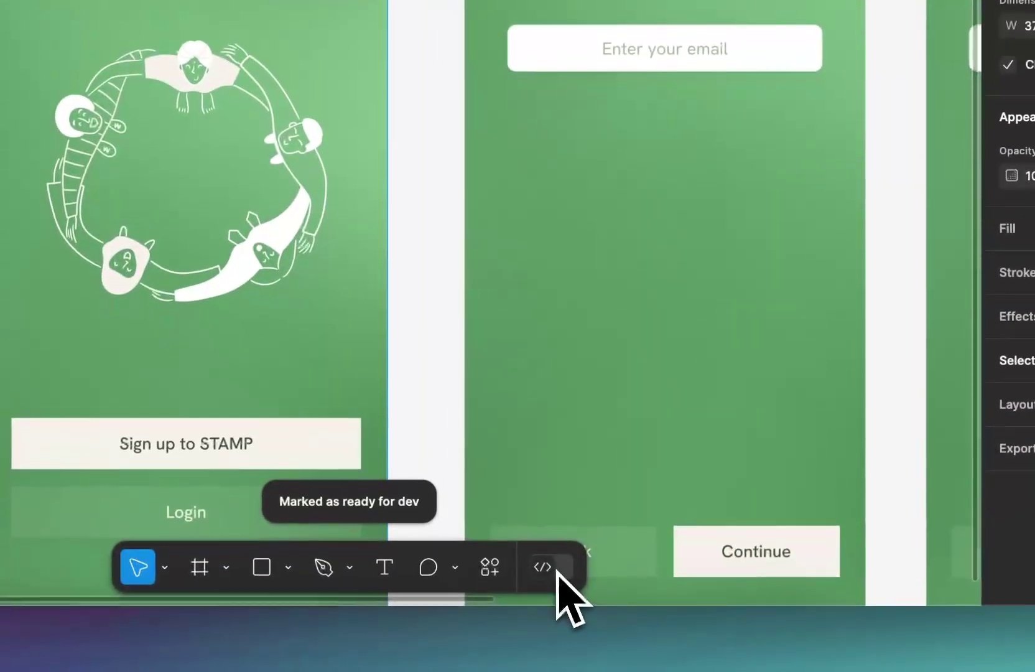
click(551, 568)
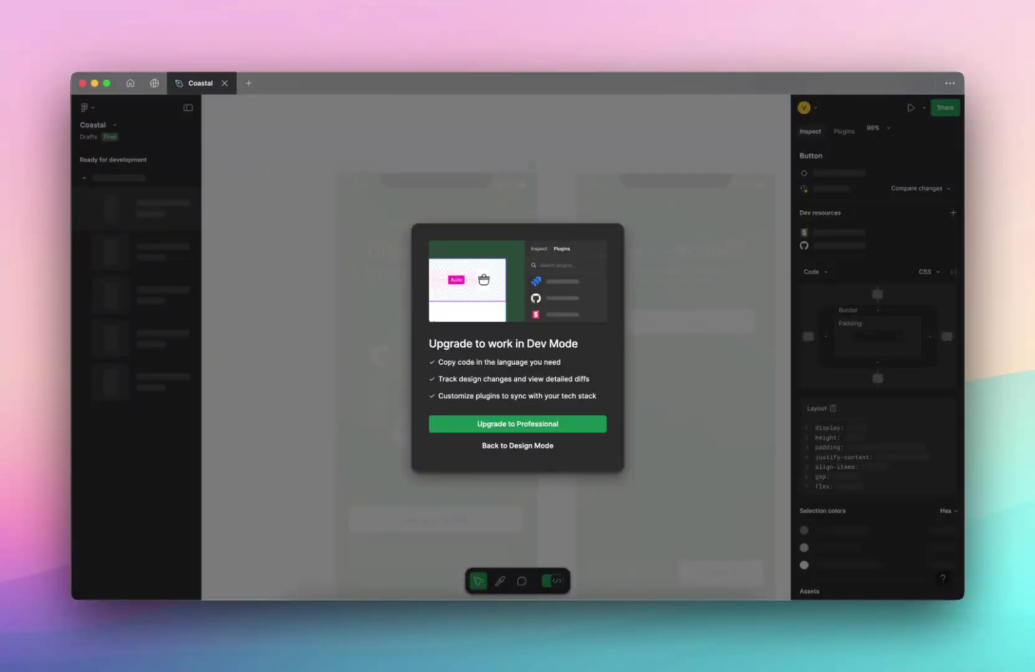
Dismiss the Dev Mode upgrade prompt back to Design Mode and zoom out to all four frames
click(520, 452)
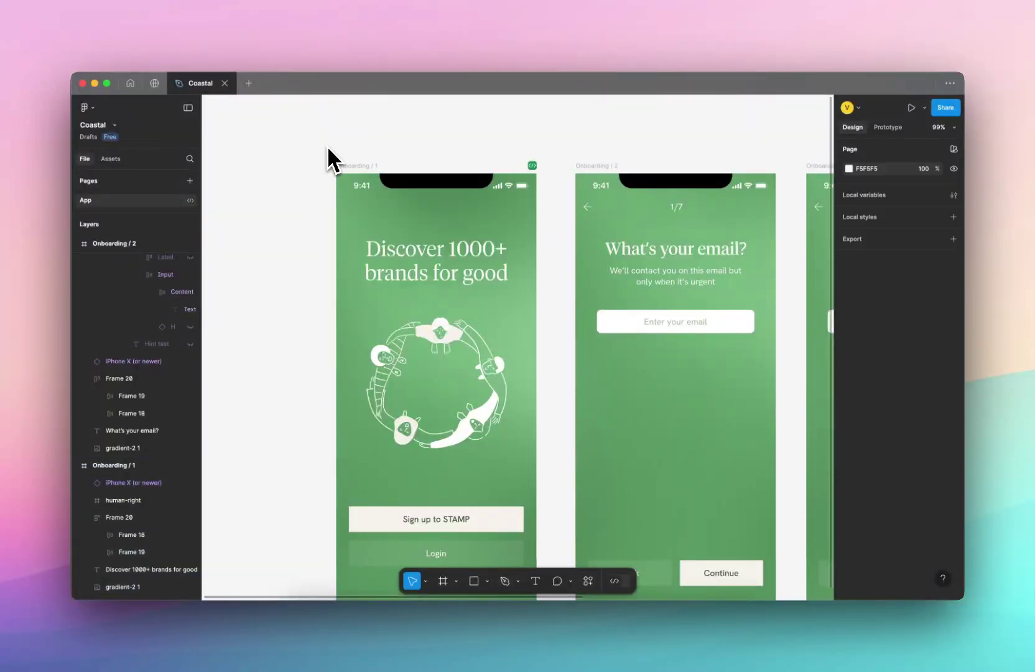
scroll(557, 153, down, 5)
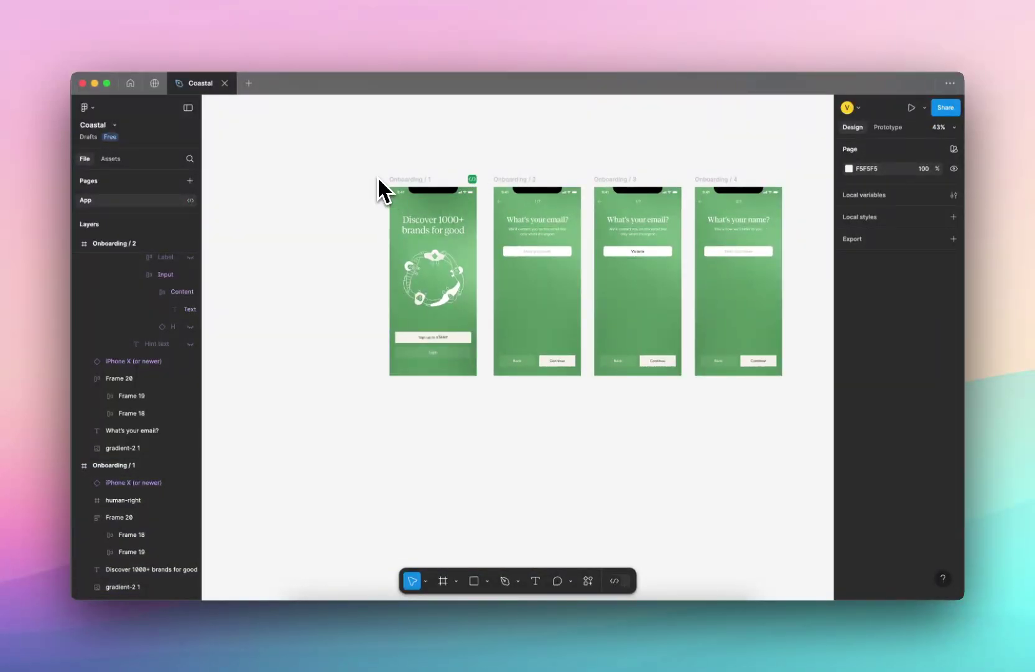
click(525, 646)
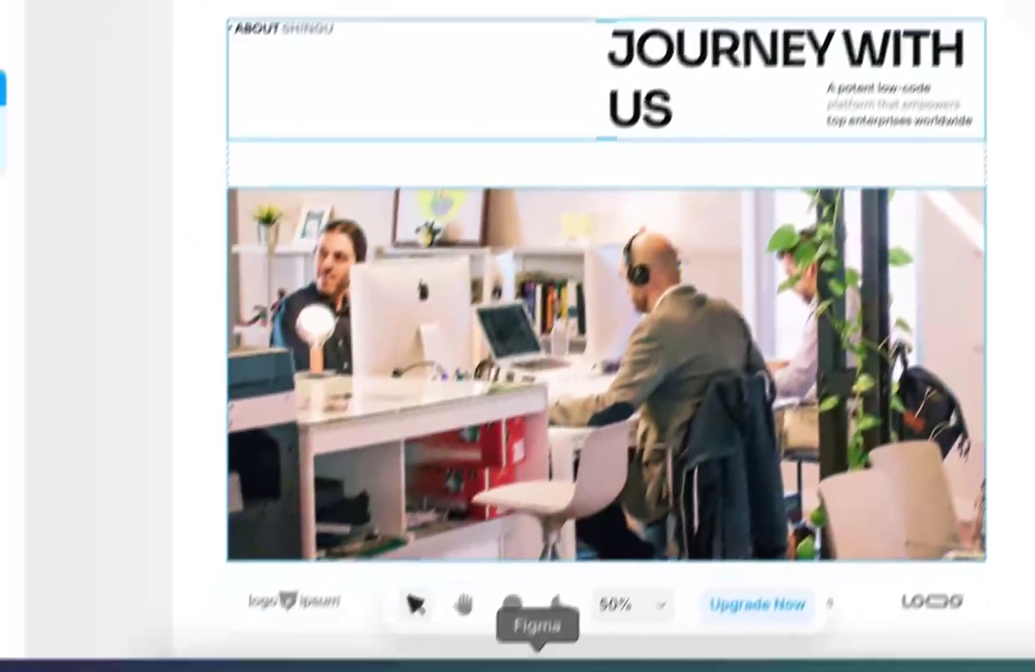
click(563, 656)
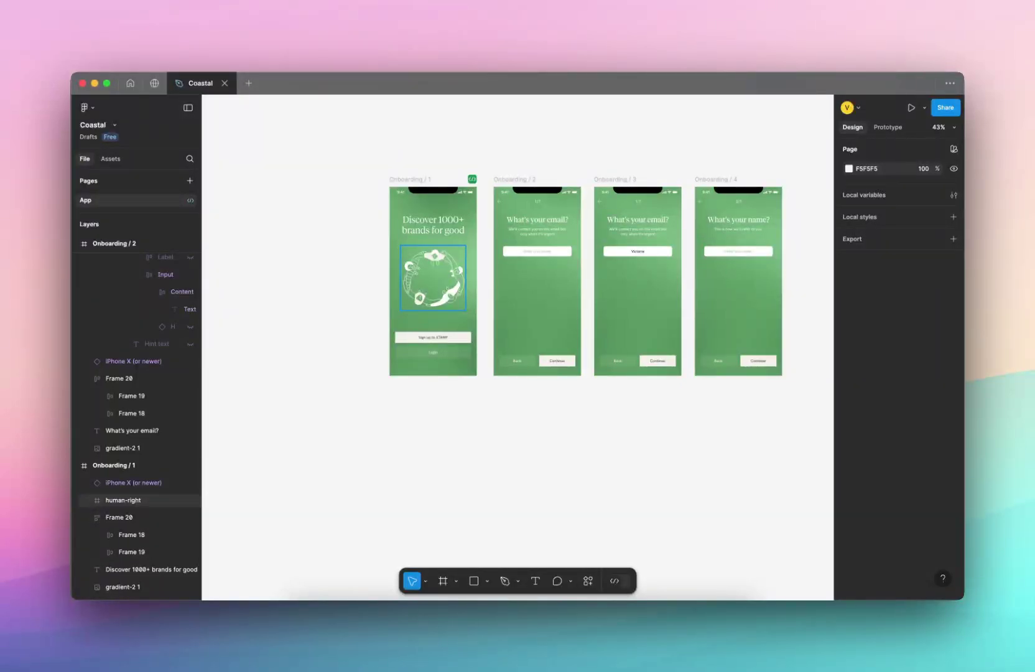
Deselect in Figma with Escape and switch to the Shingu project in Framer
key(Escape)
key(Escape)
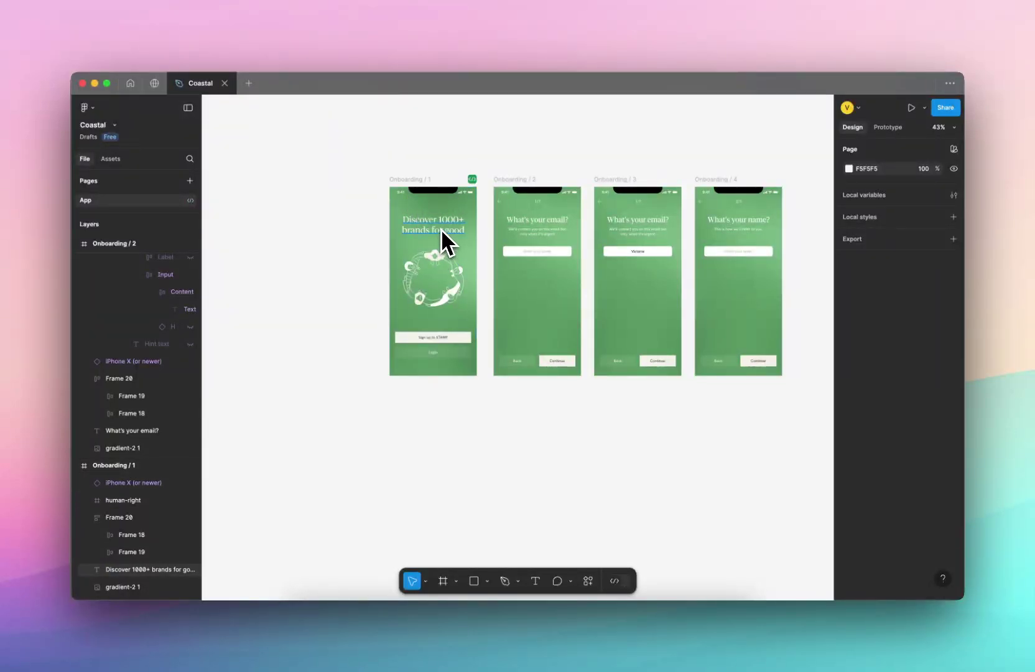
click(540, 633)
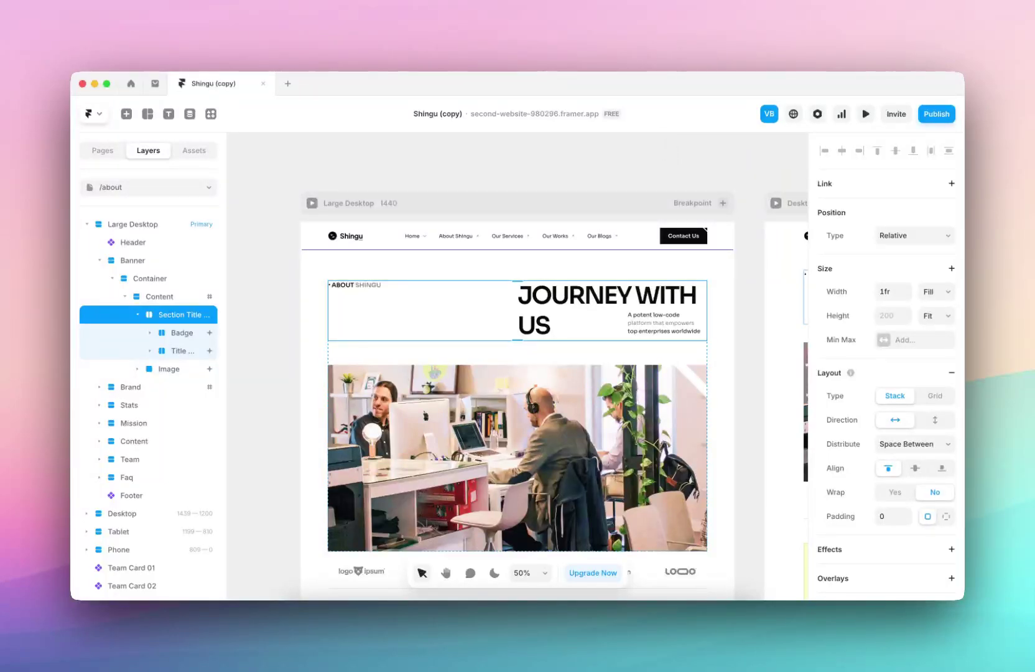
Return from Figma and zoom the /about canvas out to show the stats and OUR MISSION sections
click(489, 620)
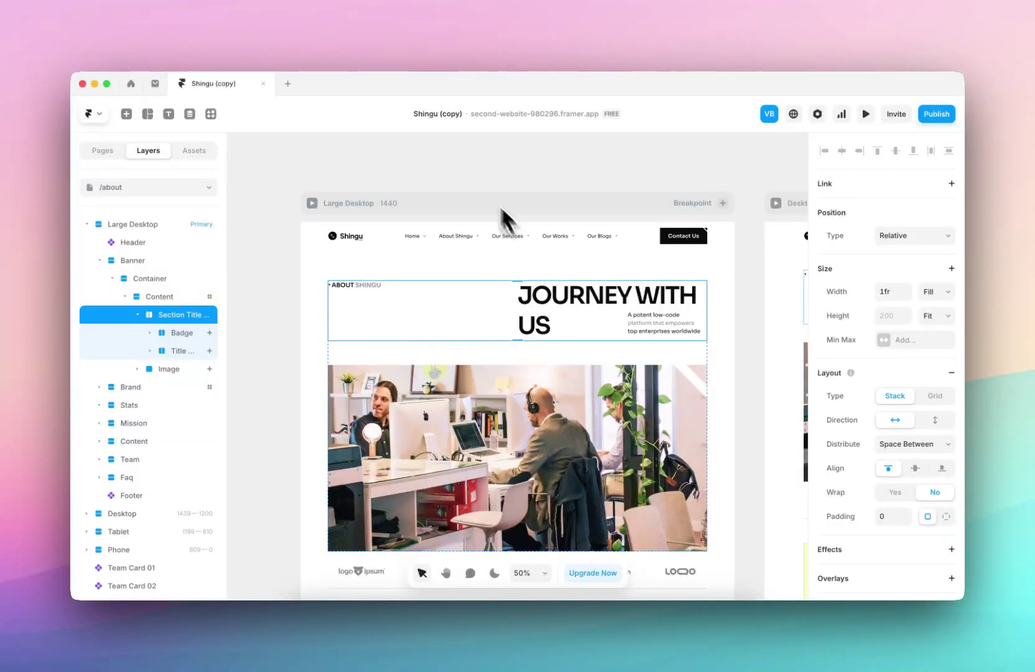
scroll(501, 205, down, 5)
scroll(522, 176, down, 2)
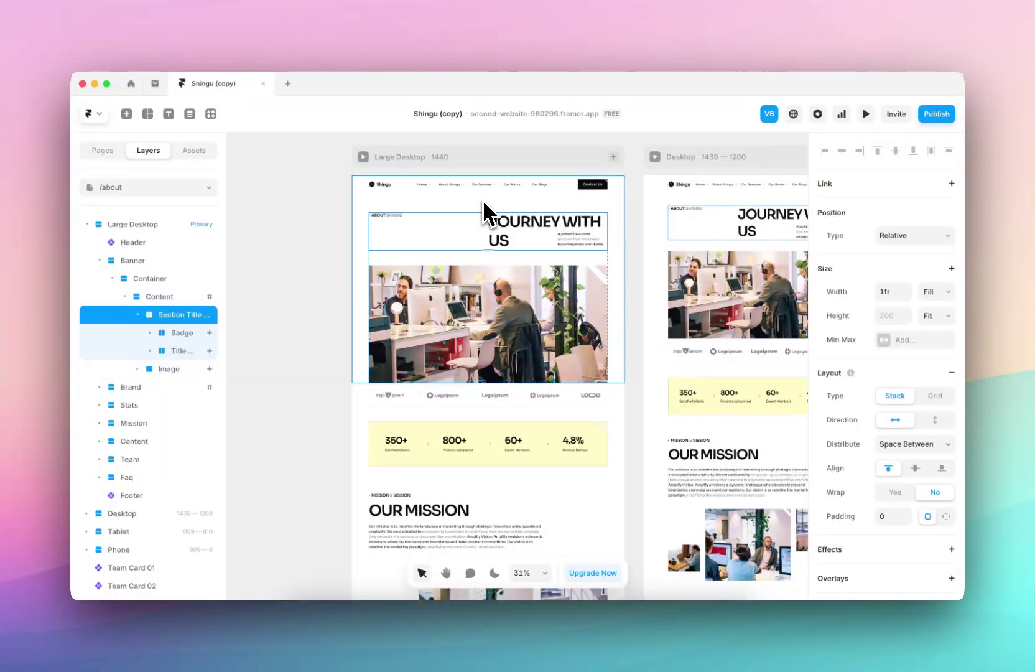
click(305, 259)
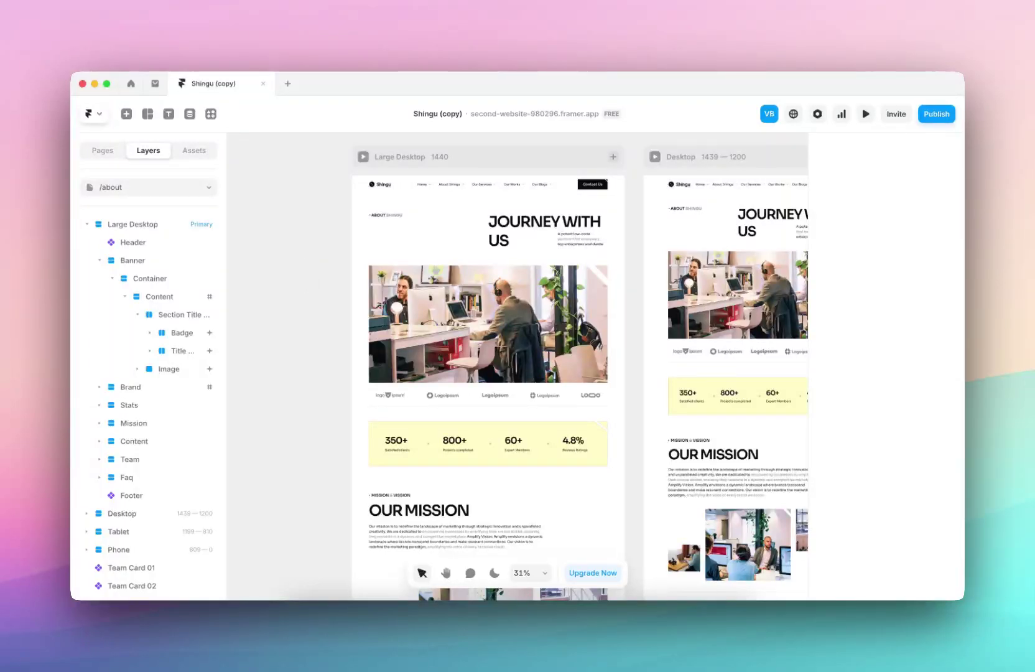